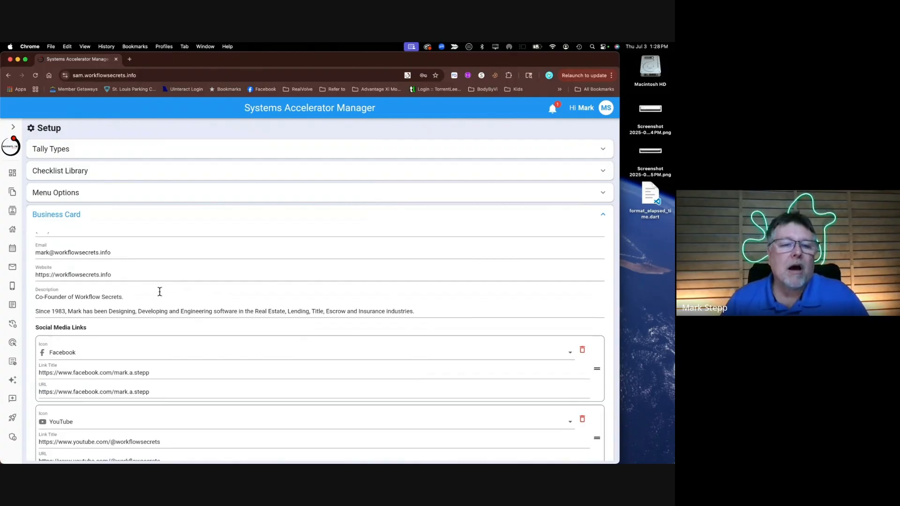
Review the Business Card settings down to the QR code and open the finished business card for viewing
scroll(163, 293, down, 2)
scroll(168, 293, down, 1)
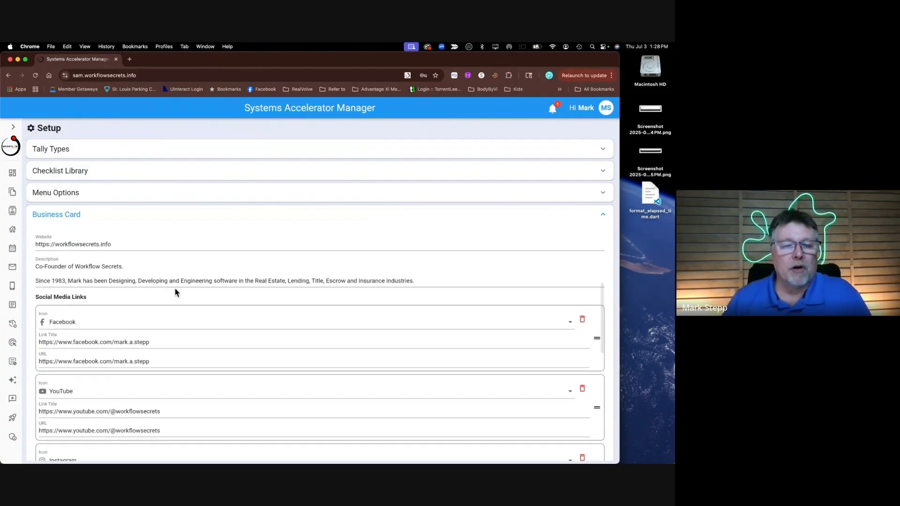
scroll(215, 278, down, 5)
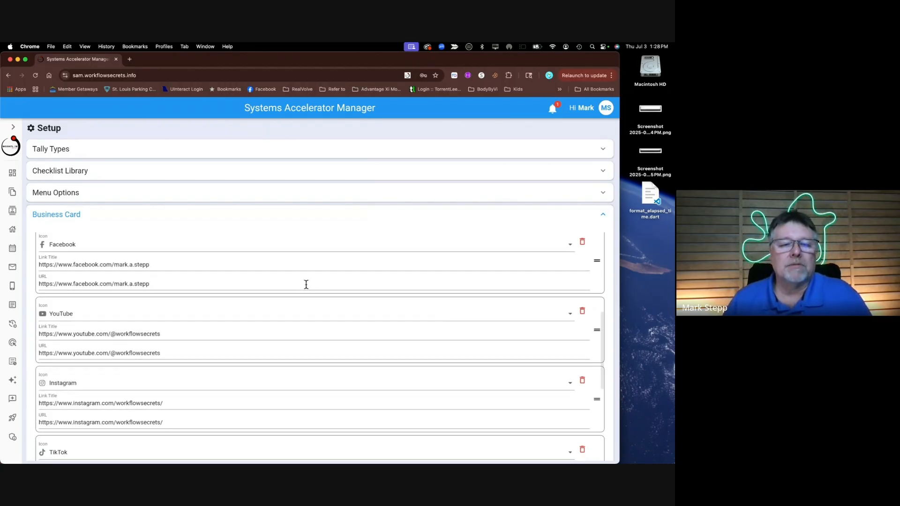
scroll(306, 285, down, 5)
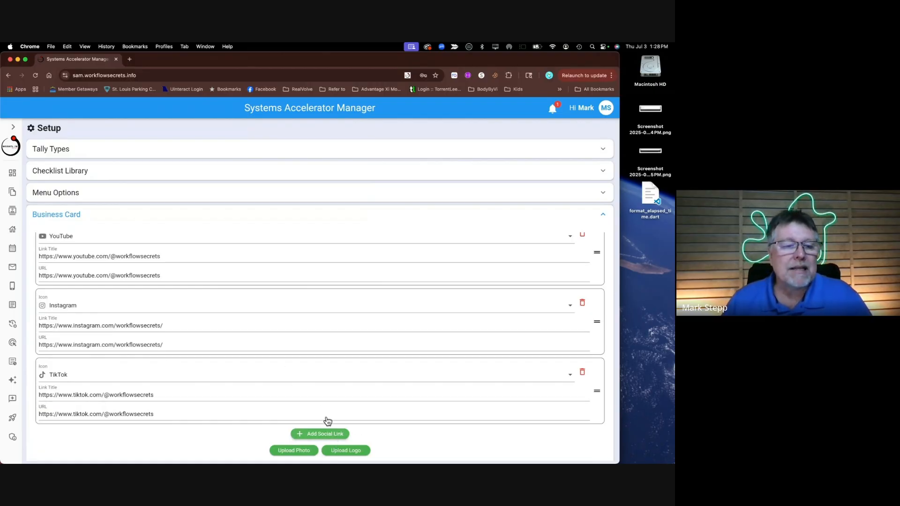
scroll(319, 403, down, 3)
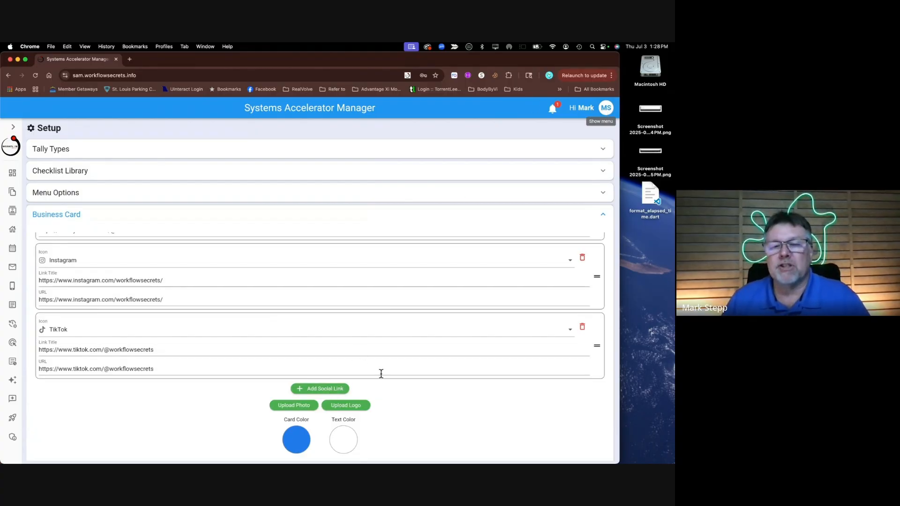
scroll(392, 396, down, 5)
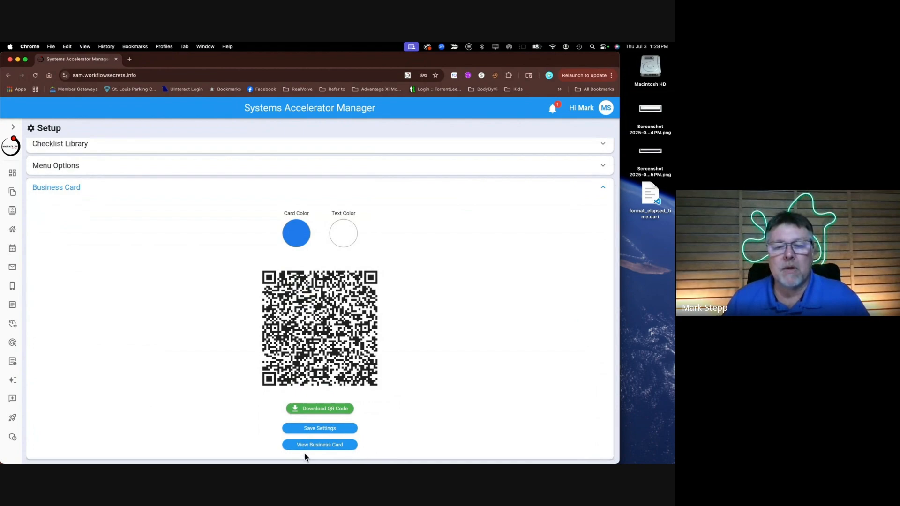
click(318, 445)
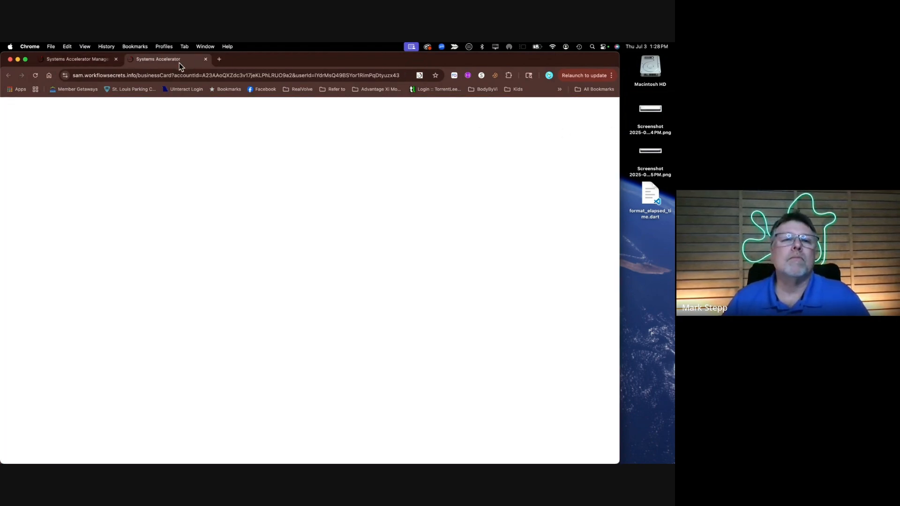
Detach the business card page into its own narrow window and resize the Setup window so both sit side by side
drag(175, 66, 176, 86)
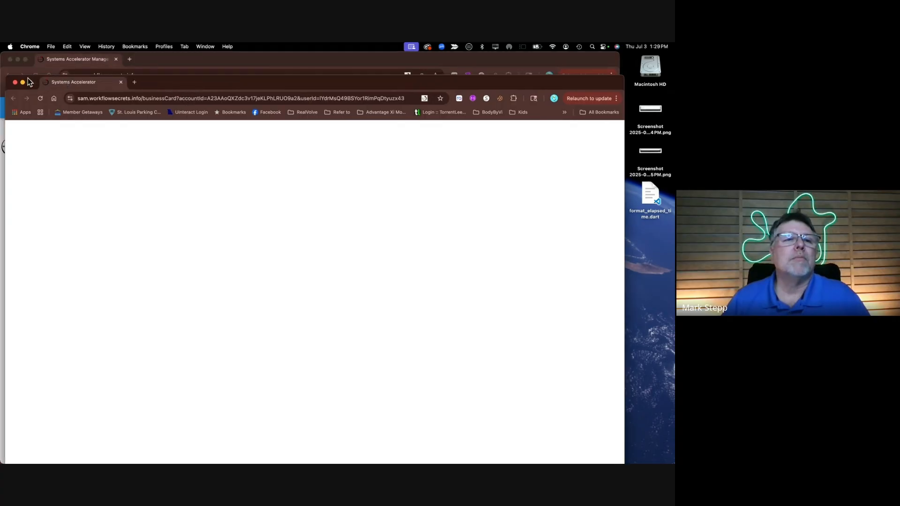
drag(8, 78, 438, 54)
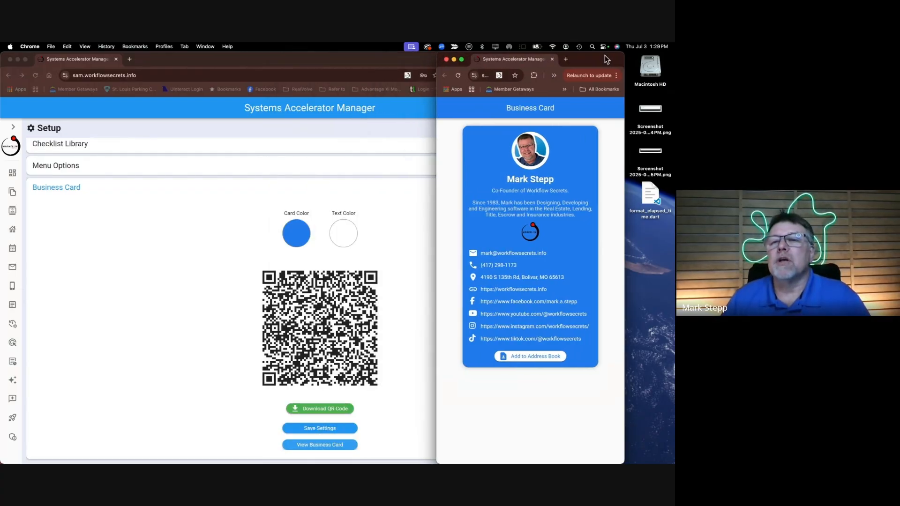
drag(595, 63, 641, 60)
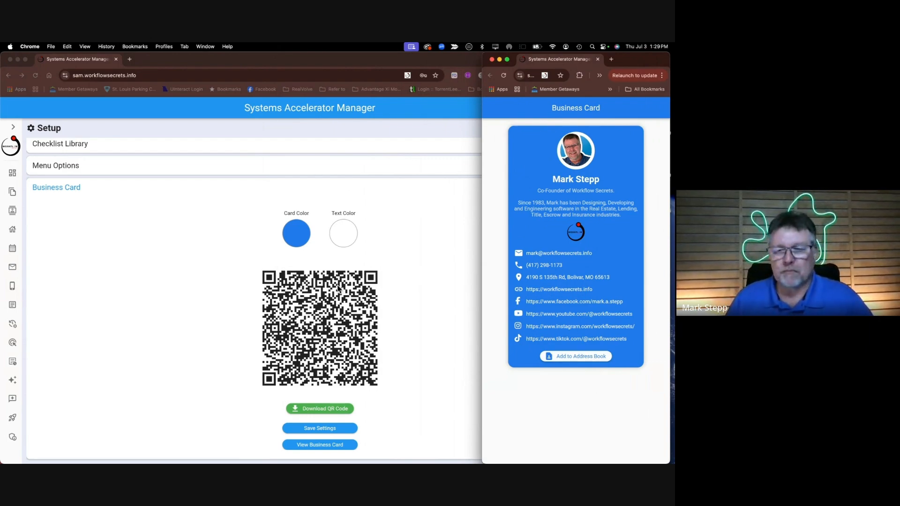
click(416, 211)
drag(619, 169, 478, 170)
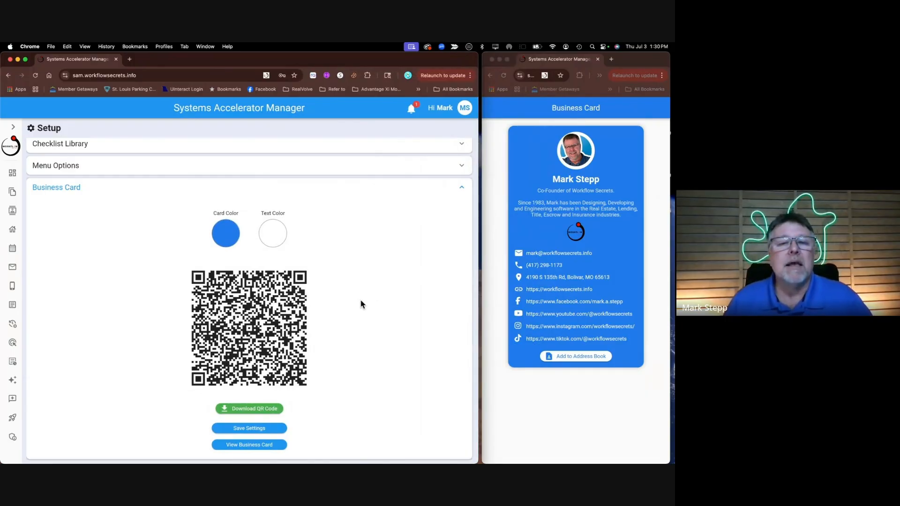
Add a new social link below the TikTok entry and set its icon to Skype
scroll(361, 300, up, 5)
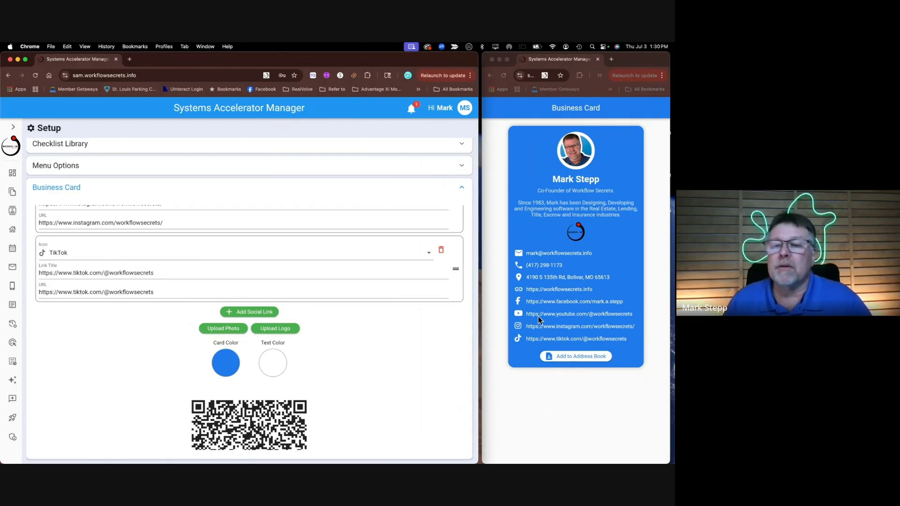
scroll(106, 284, up, 1)
scroll(106, 284, up, 1)
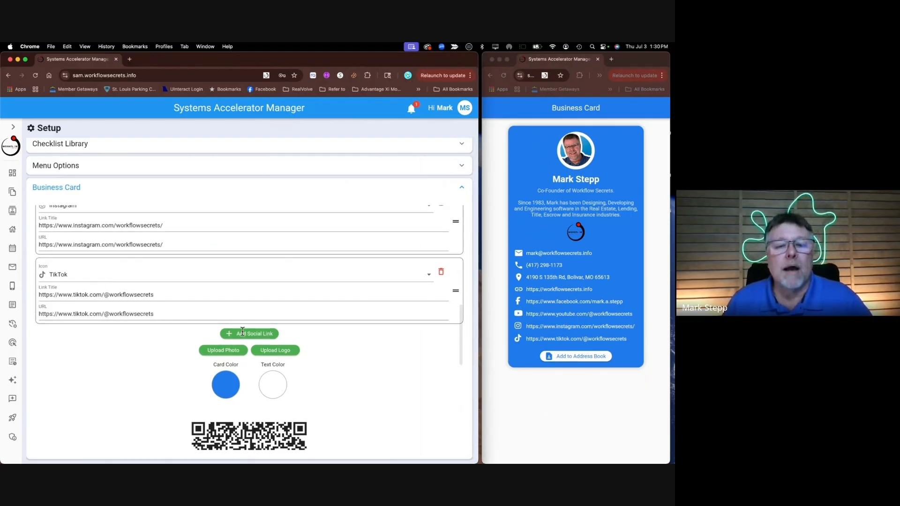
click(268, 336)
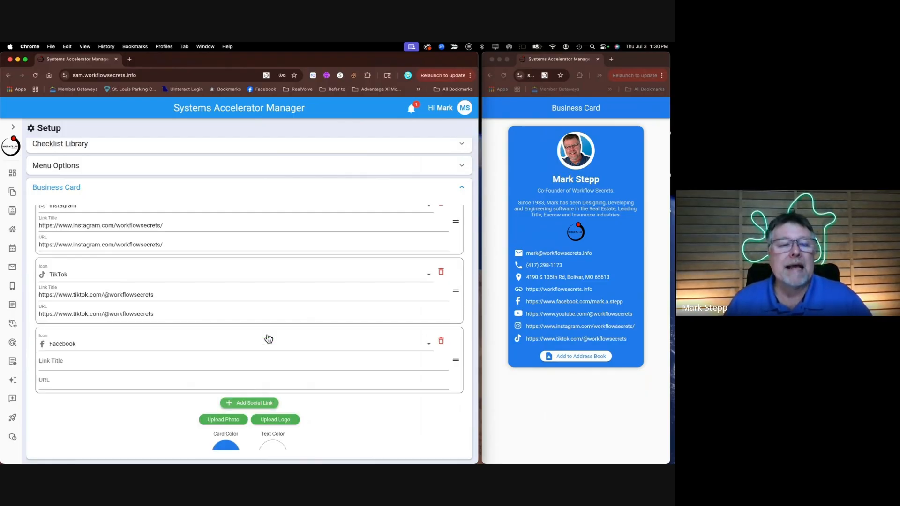
click(59, 347)
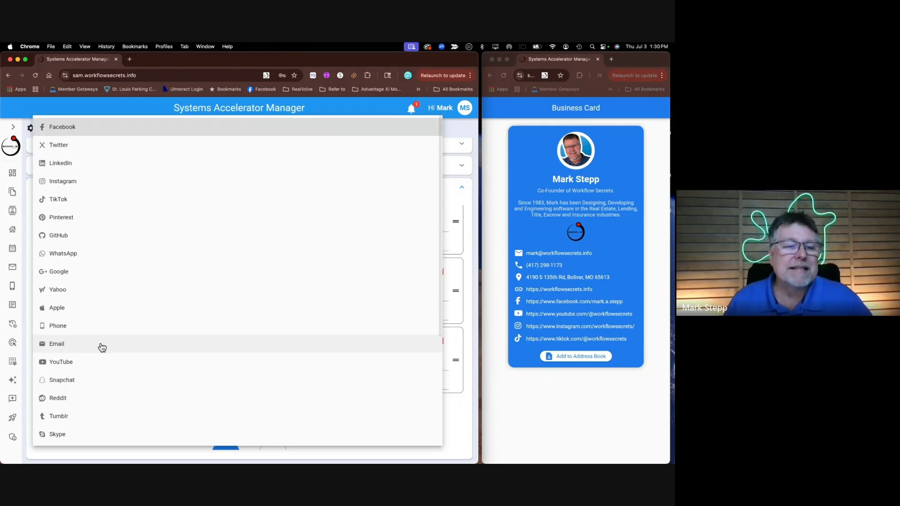
scroll(106, 346, down, 5)
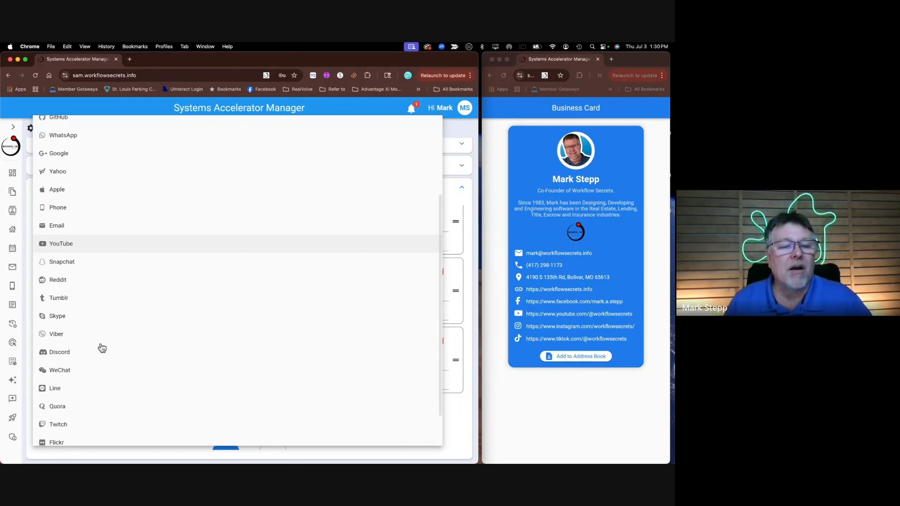
scroll(100, 347, down, 2)
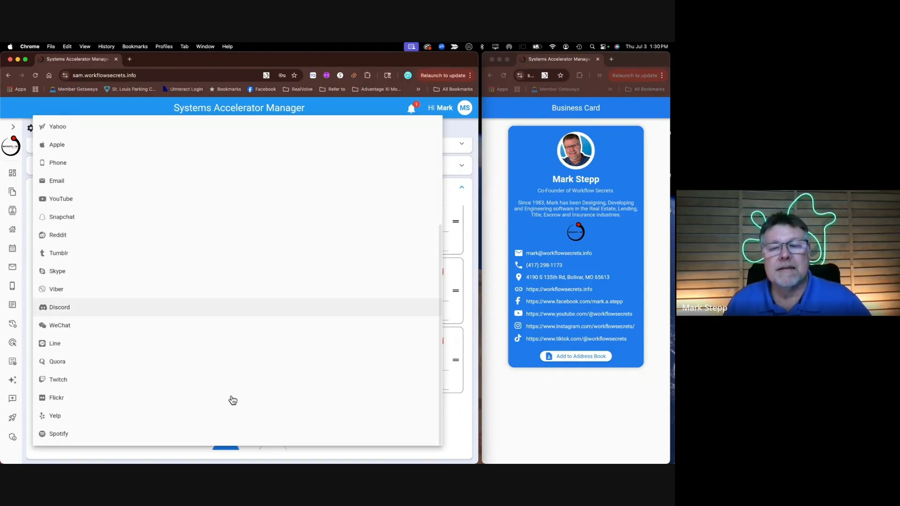
click(63, 275)
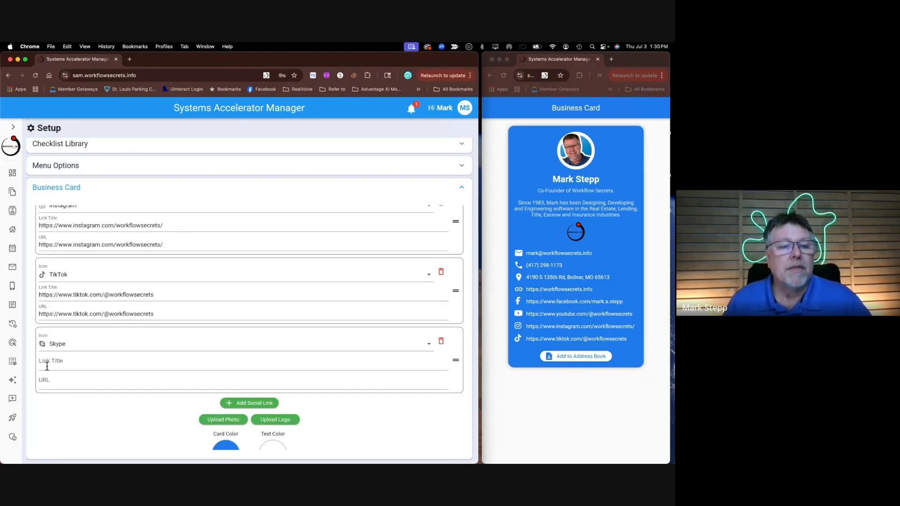
Enter "My Skype Address" as the link title of the new Skype entry, leaving the URL blank
click(66, 364)
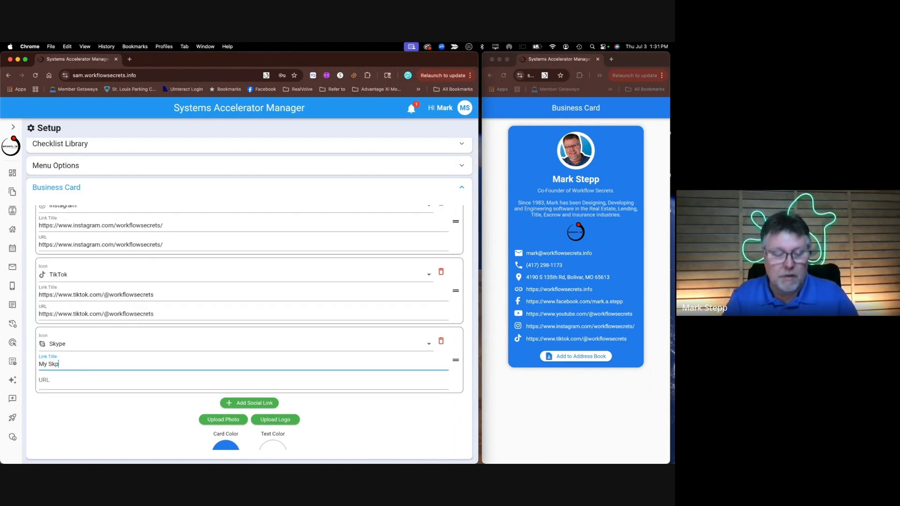
text(ddress)
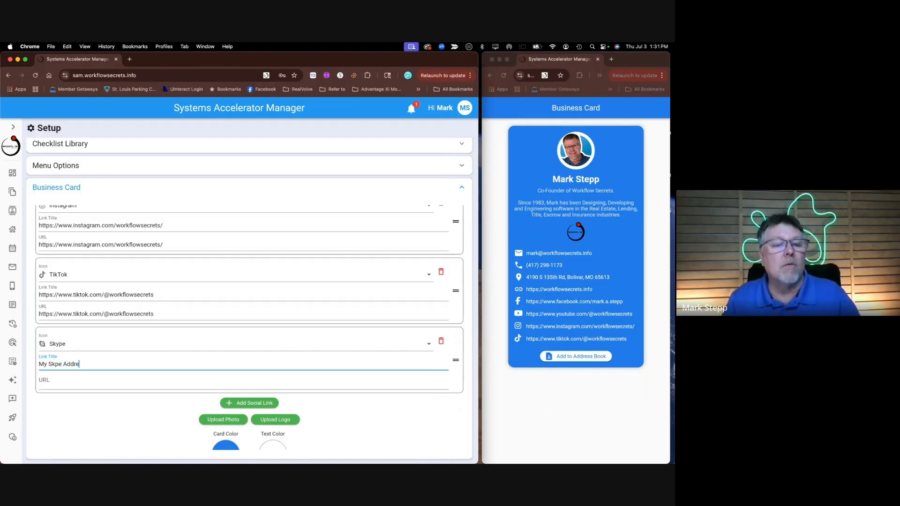
click(54, 364)
text(y)
click(37, 383)
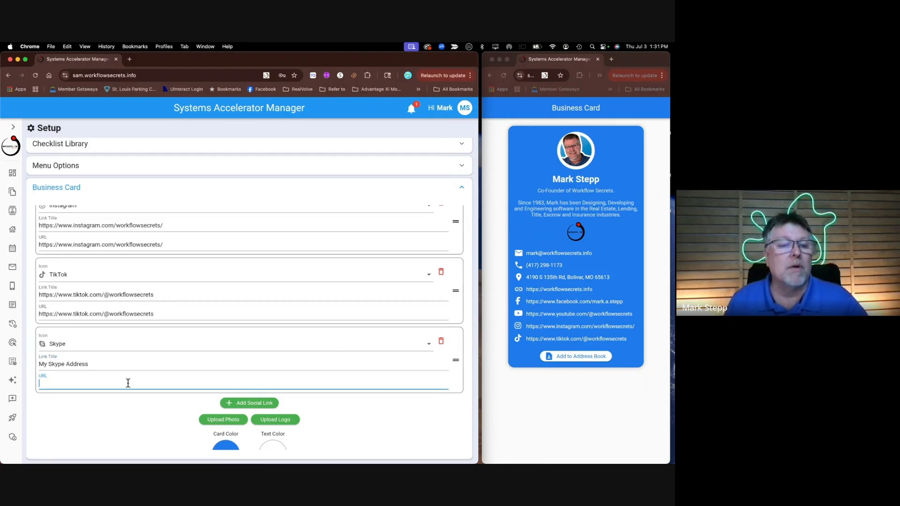
triple_click(102, 363)
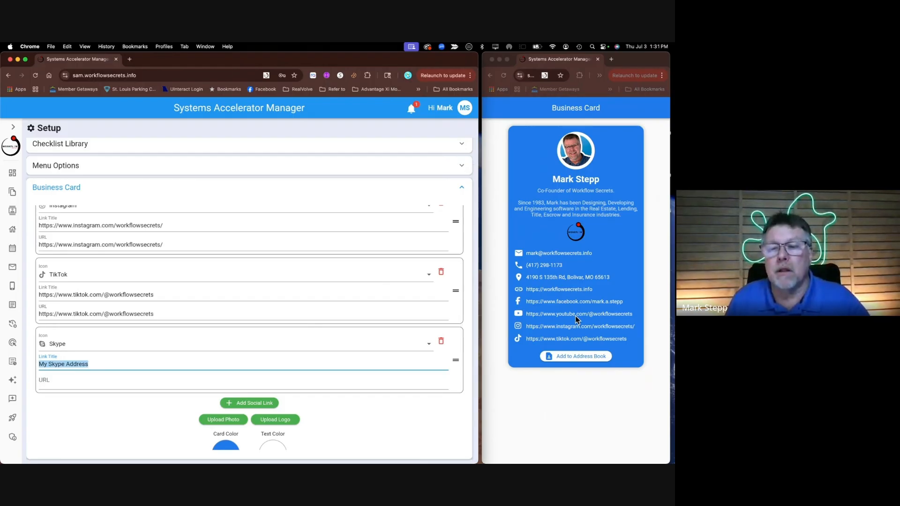
Test the website link on the business card, and close the page it opens
click(567, 290)
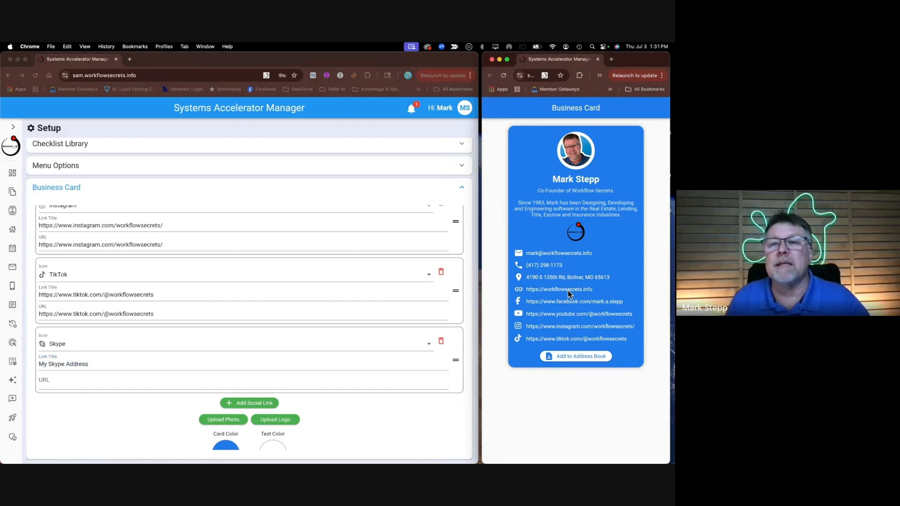
click(568, 290)
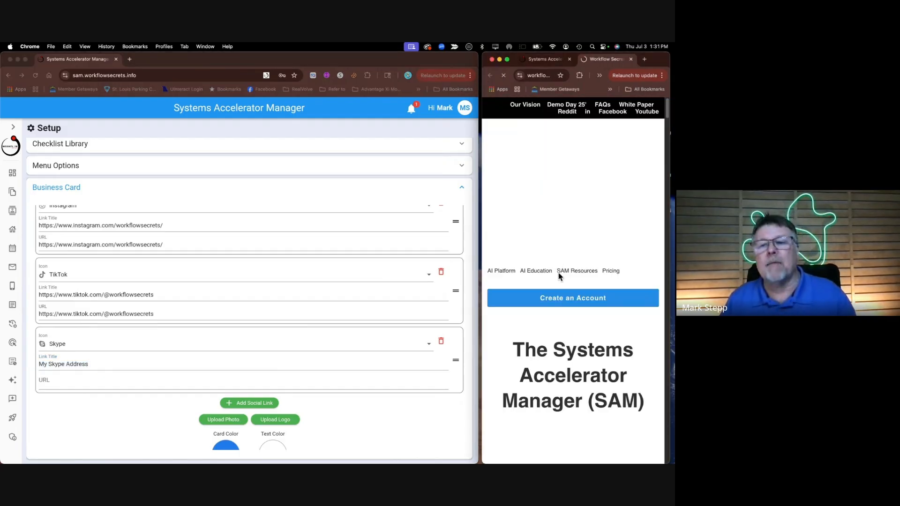
click(631, 59)
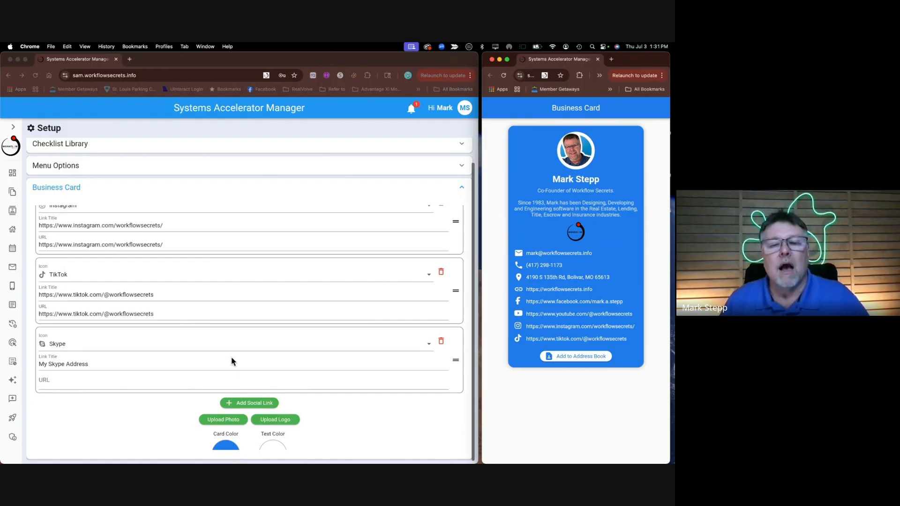
Delete the Skype entry from the social media links
click(441, 342)
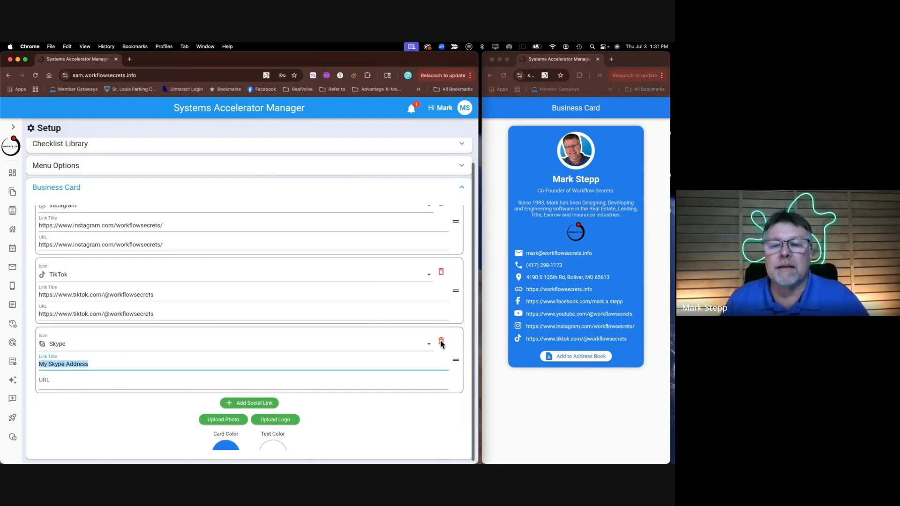
click(441, 343)
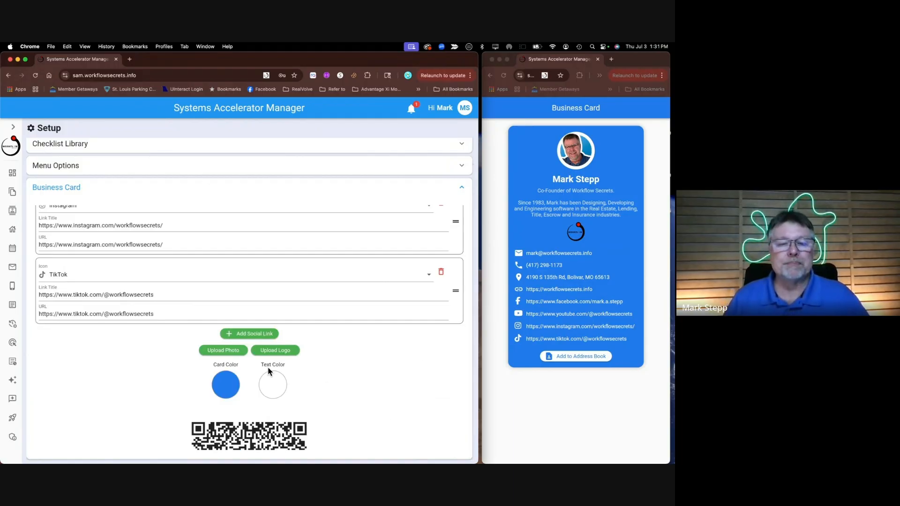
Set the card color to red #E31437 and save the business card settings
scroll(335, 386, down, 2)
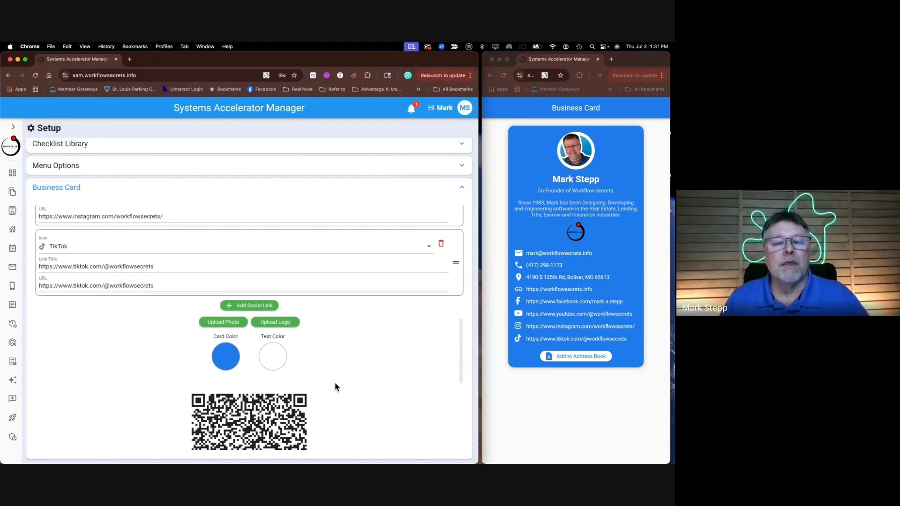
scroll(335, 386, down, 5)
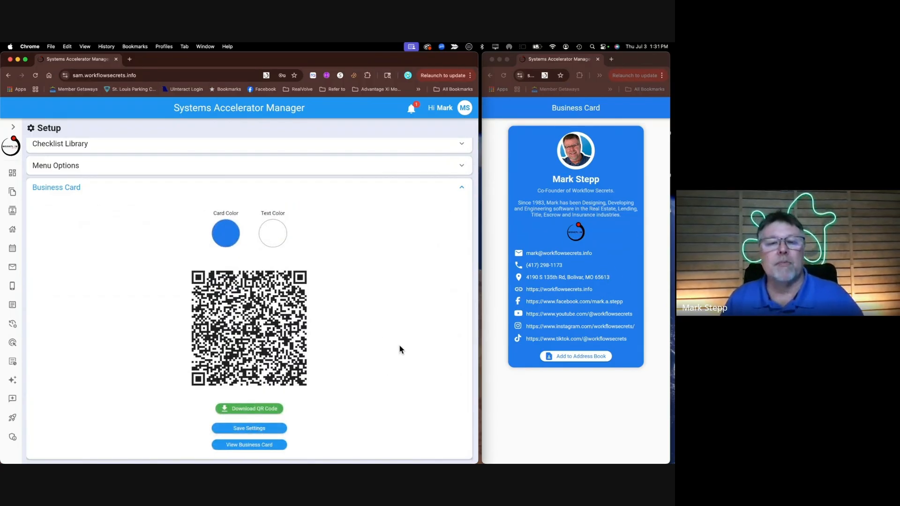
click(226, 229)
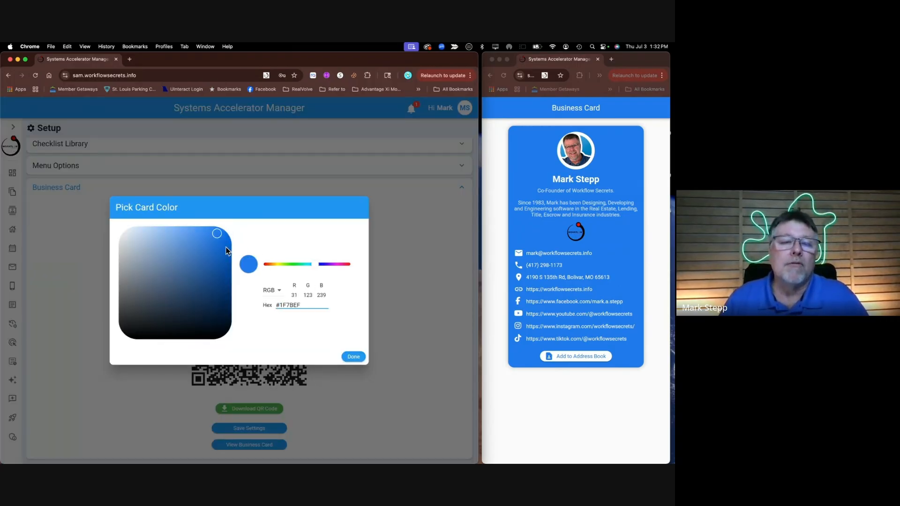
mouse_move(198, 253)
mouse_down()
mouse_move(182, 268)
mouse_move(139, 272)
mouse_move(193, 272)
mouse_up()
drag(315, 264, 348, 270)
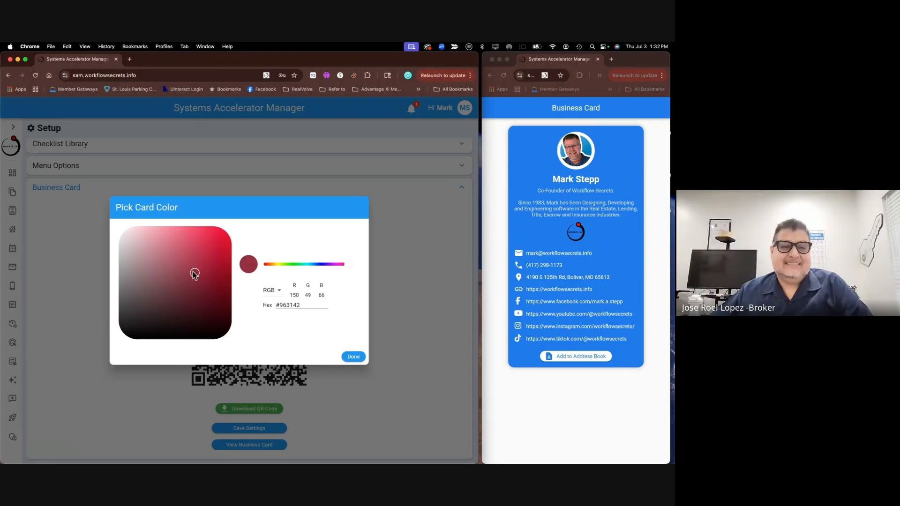
click(221, 239)
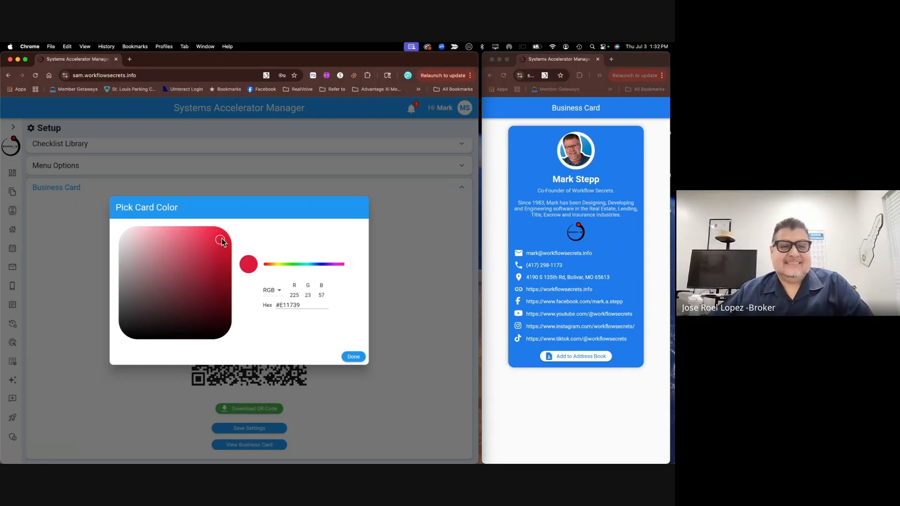
click(279, 306)
double_click(316, 305)
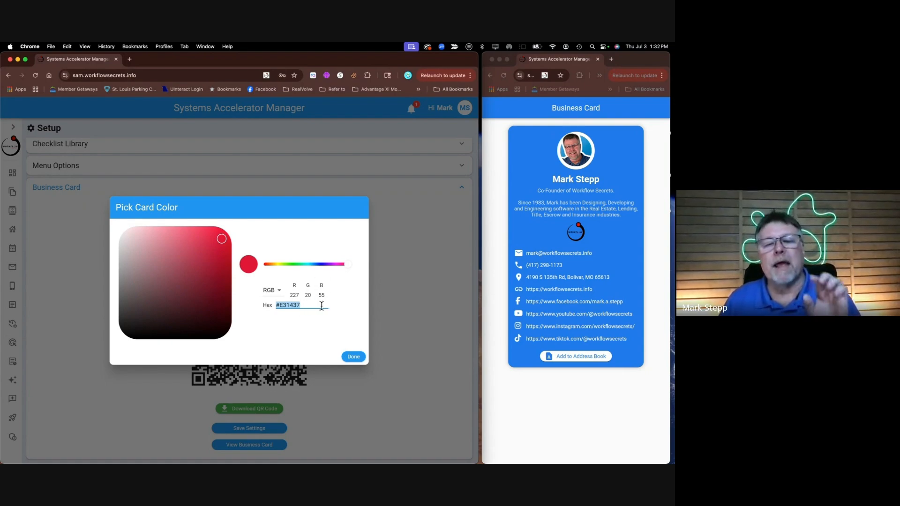
click(357, 358)
click(349, 359)
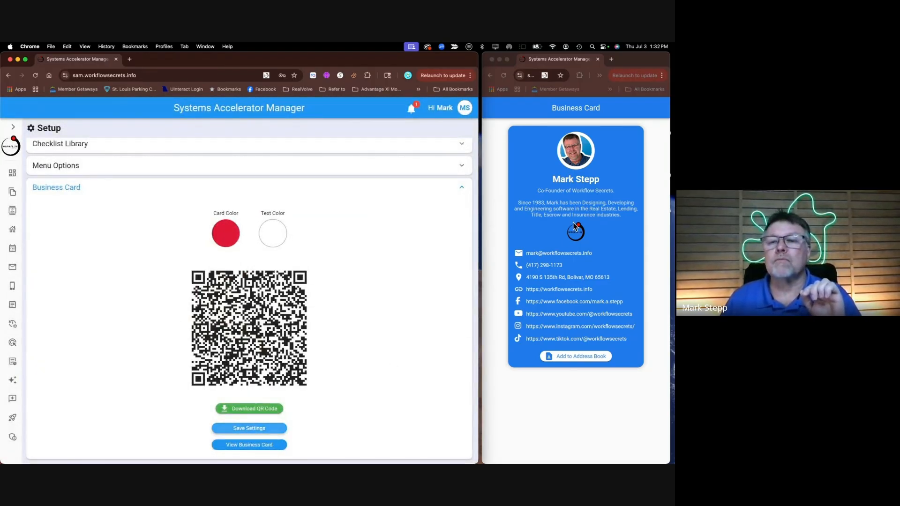
click(254, 428)
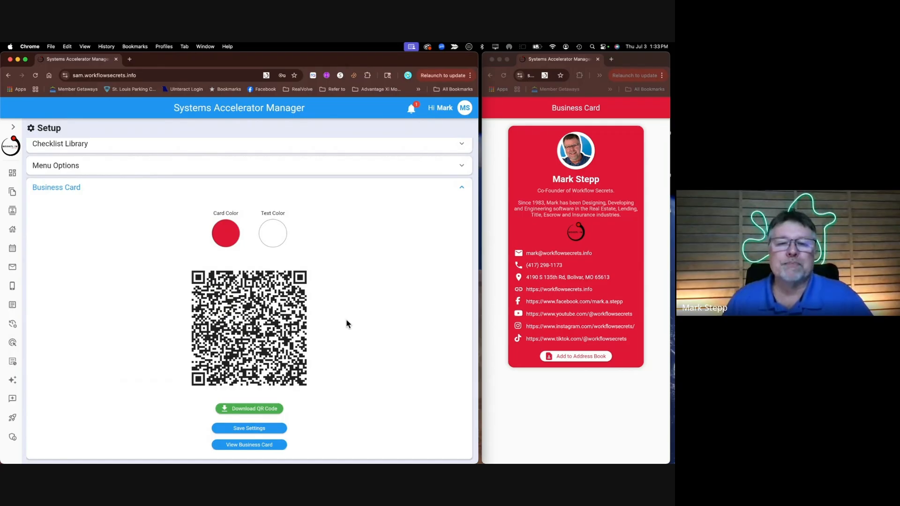
Change the card color to blue #4C65EA
click(231, 237)
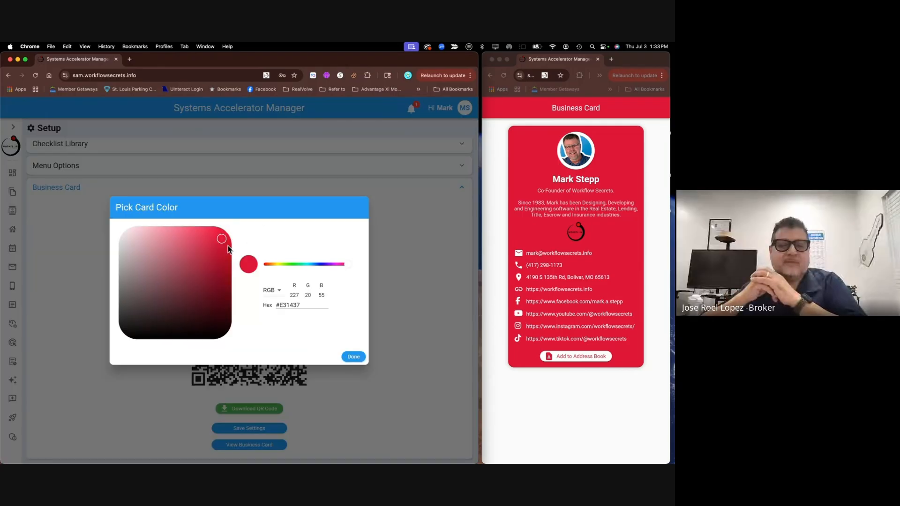
click(325, 265)
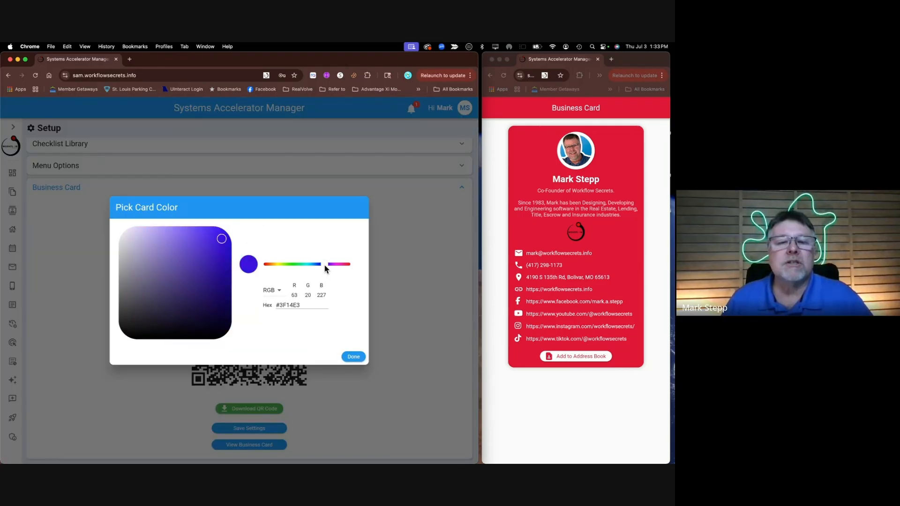
drag(324, 265, 320, 265)
drag(197, 237, 195, 235)
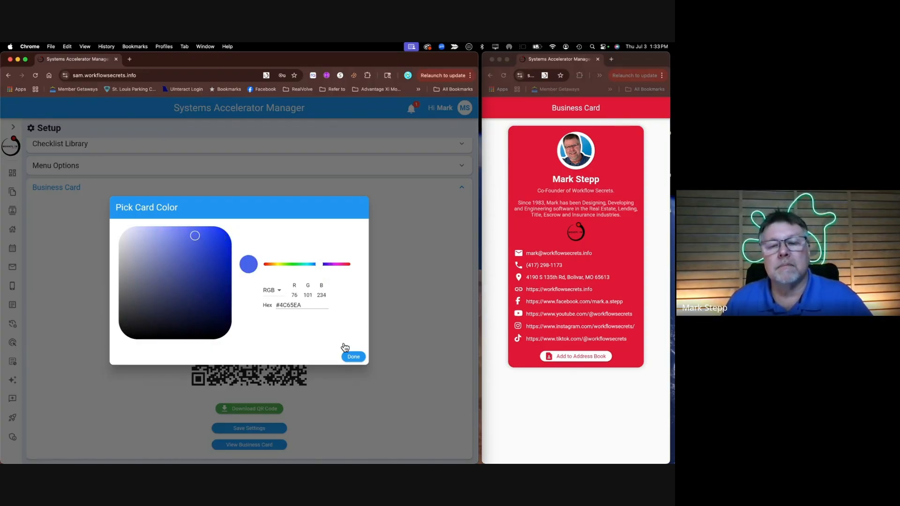